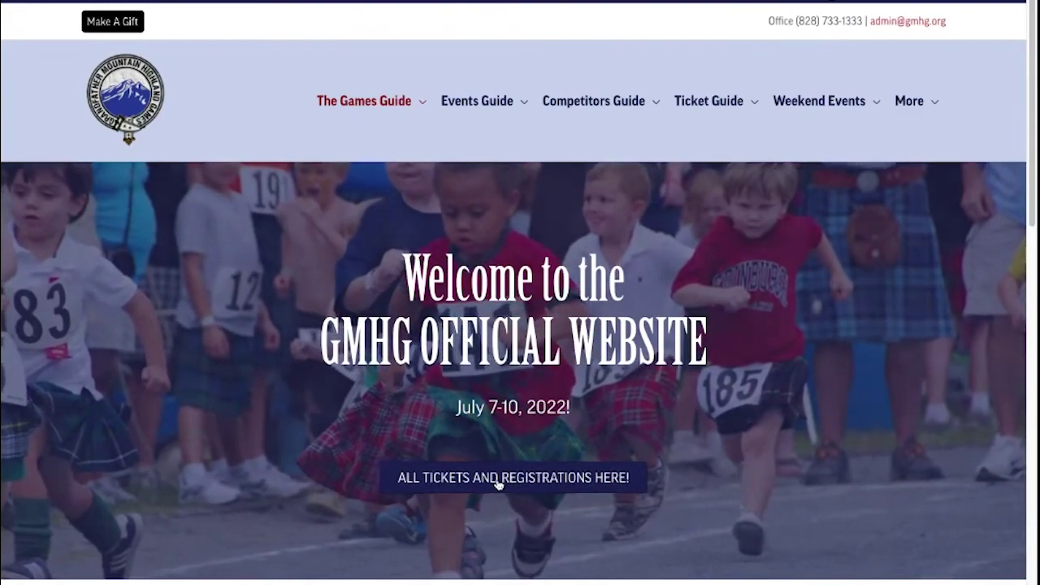
# Follow the 'ALL TICKETS AND REGISTRATIONS HERE!' button from the GMHG homepage
pyautogui.click(498, 482)
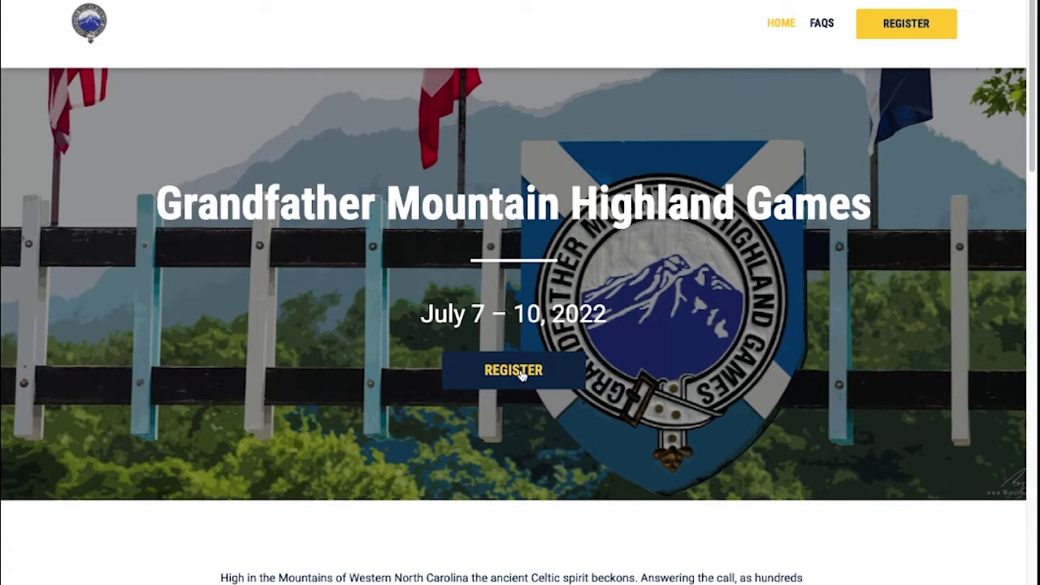
# Begin registration with REGISTER to reach the Clan Tent Sponsor ticket choices ($650 and $325)
pyautogui.click(522, 374)
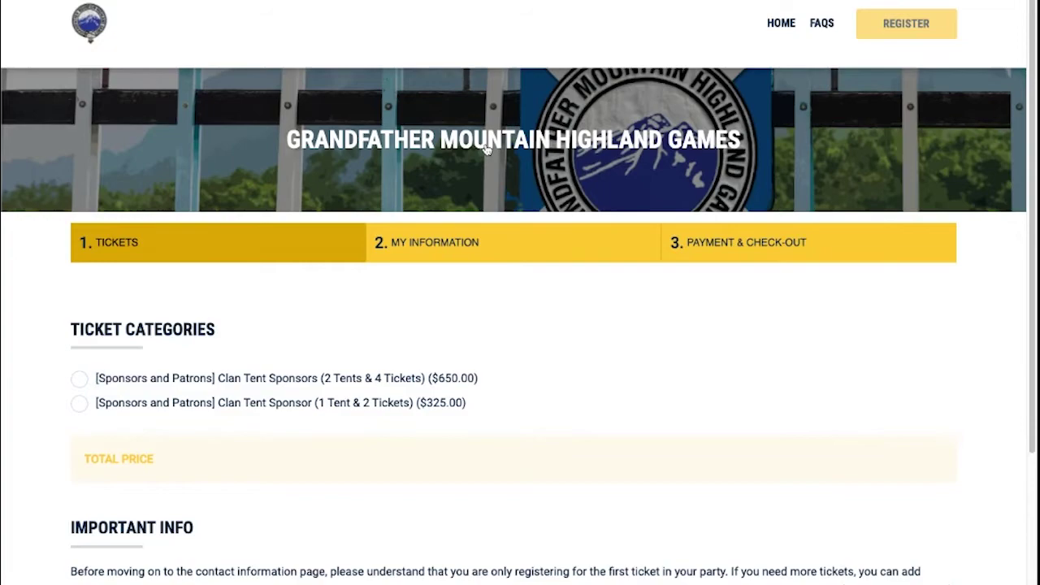
# Select the $650 Clan Tent Sponsors package (2 tents & 4 tickets) from the sponsor tickets
pyautogui.scroll(-1, 613, 315)
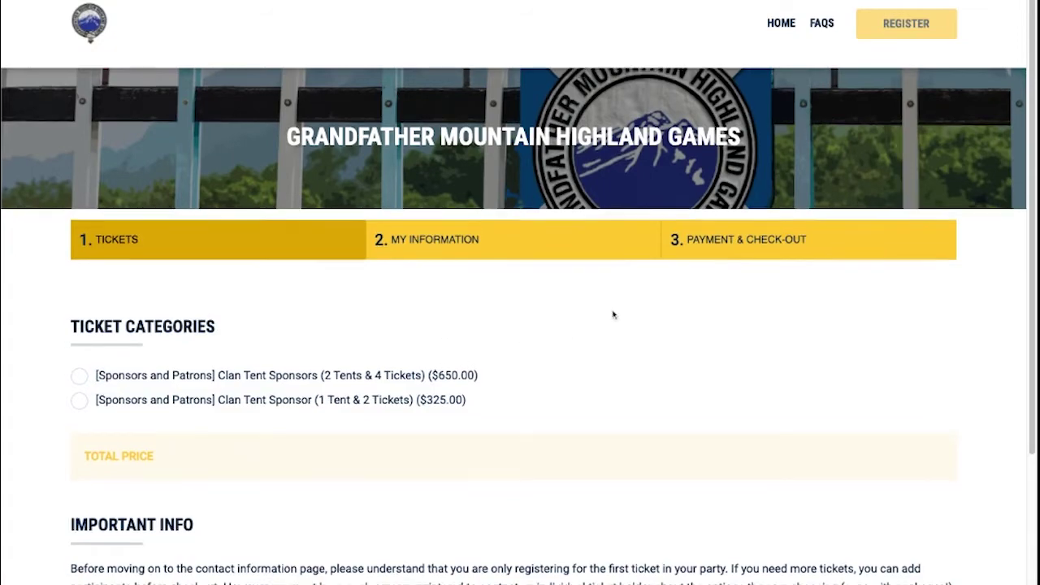
pyautogui.scroll(-2, 614, 315)
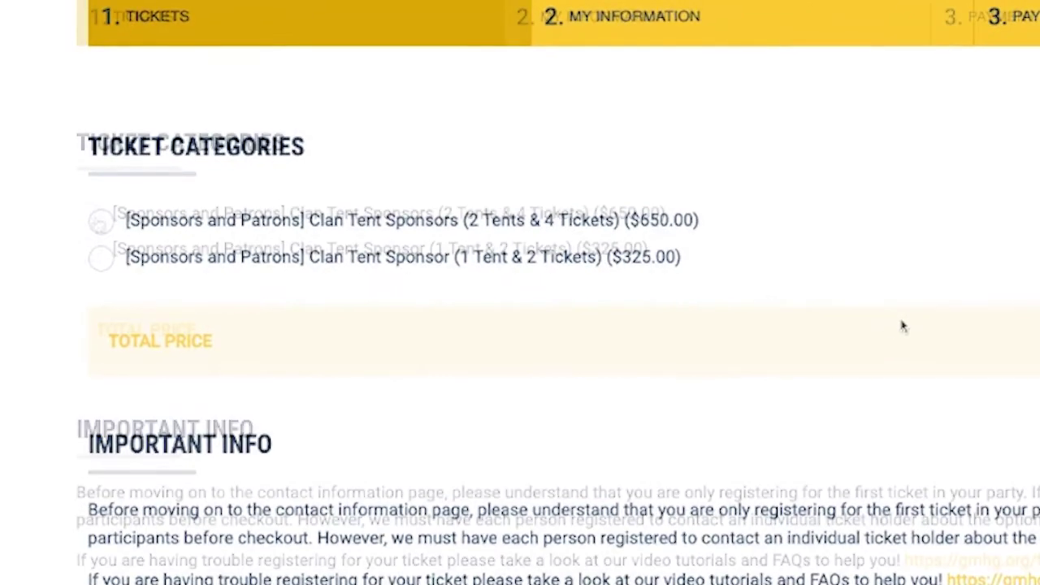
pyautogui.click(91, 216)
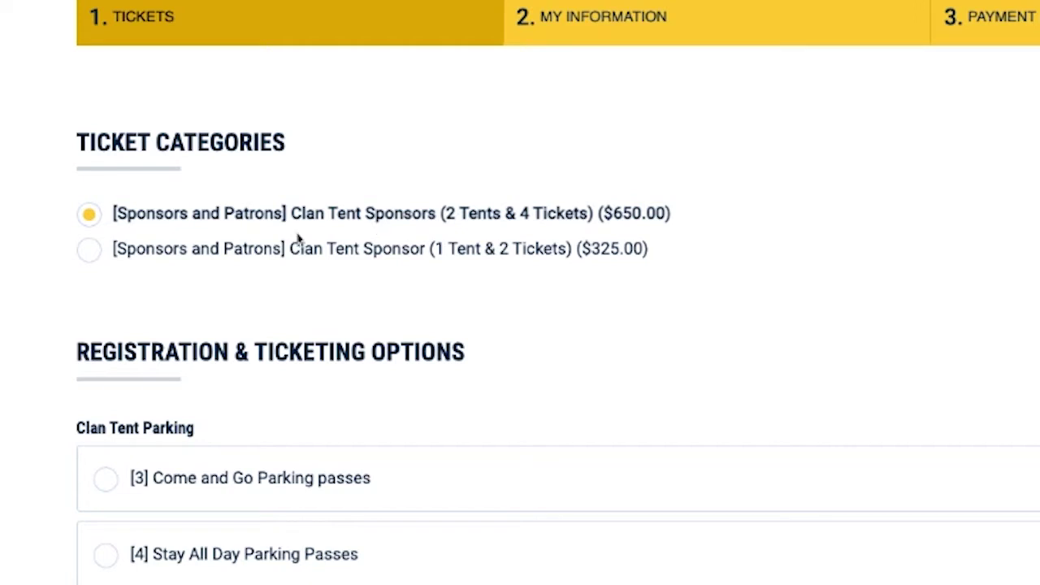
pyautogui.click(91, 252)
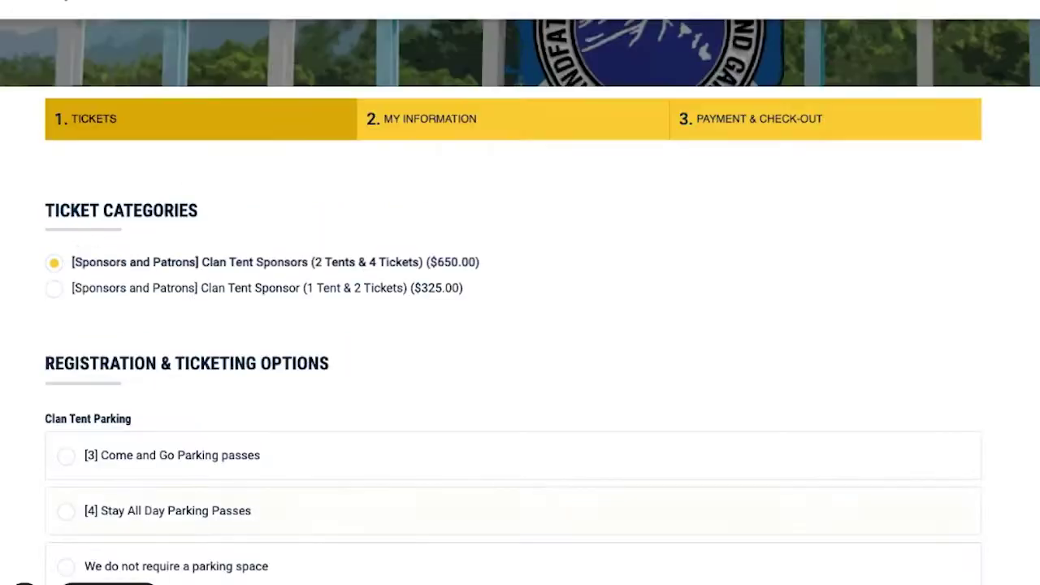
# Settle on the $325 one-tent, two-ticket sponsor package with '[1] Come and Go Parking pass'
pyautogui.click(284, 213)
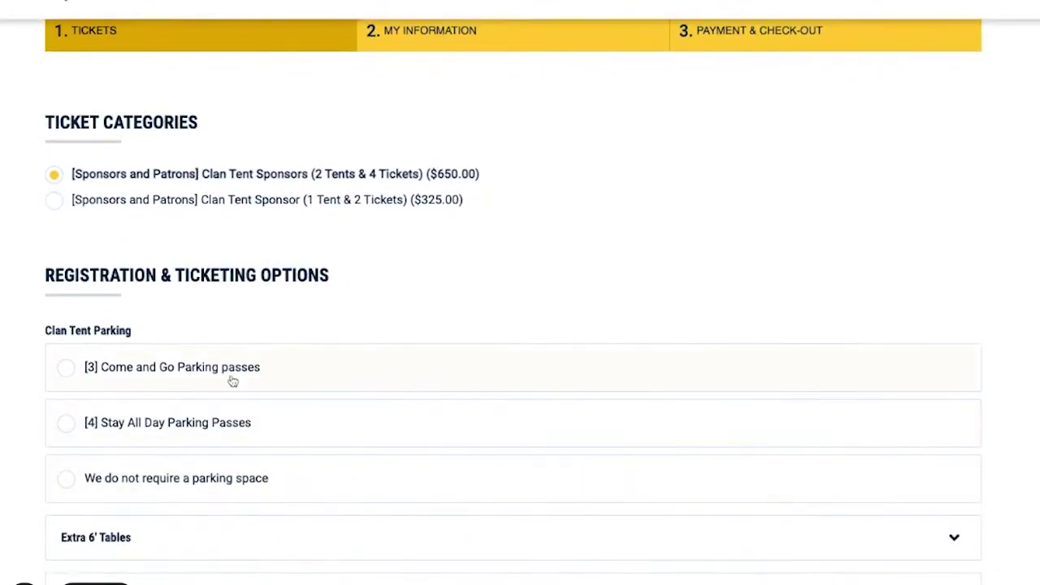
pyautogui.click(199, 481)
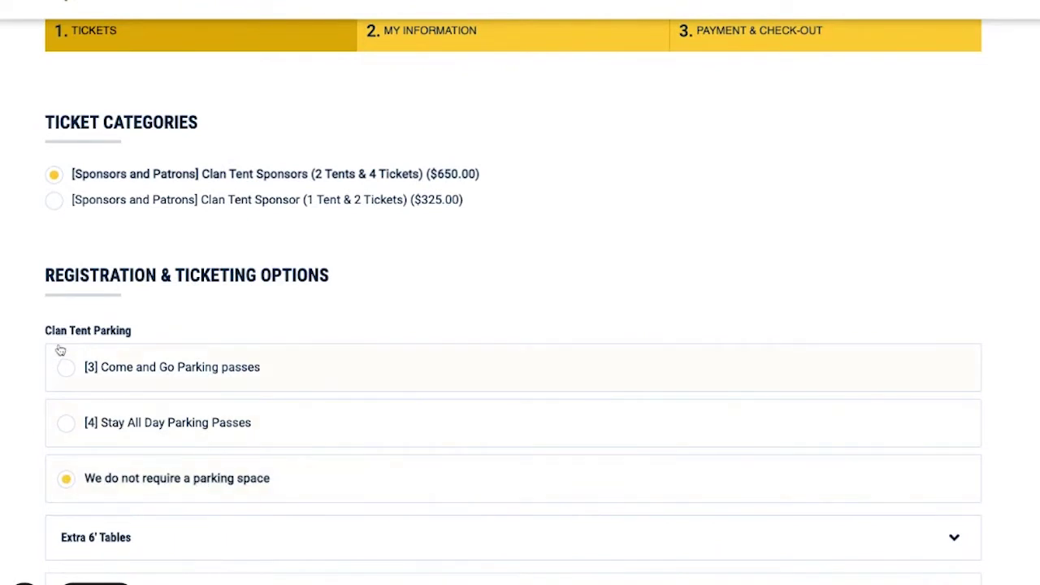
pyautogui.click(51, 203)
pyautogui.click(65, 423)
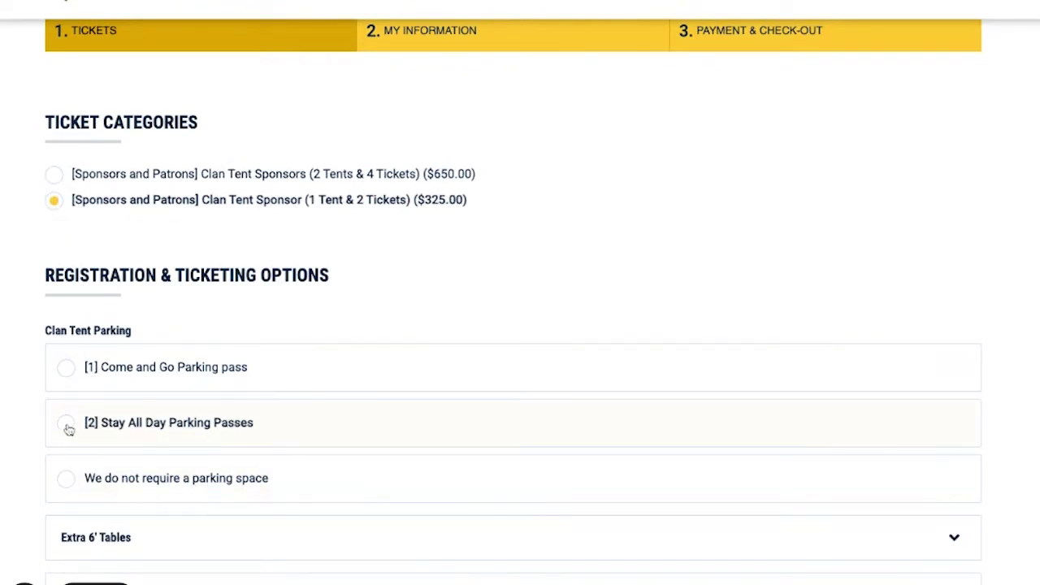
pyautogui.click(66, 368)
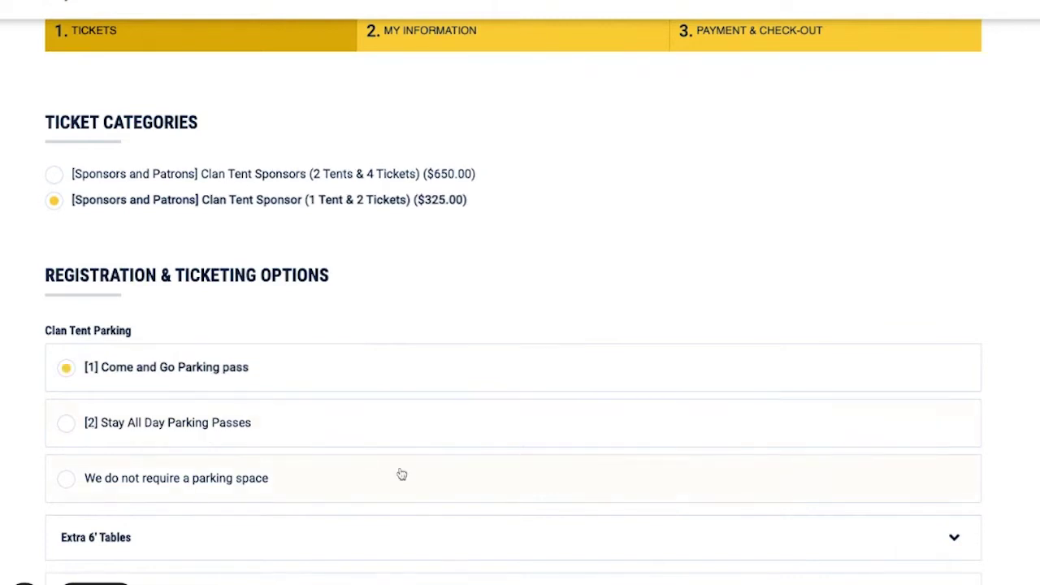
# Add two extra 6' tables
pyautogui.scroll(-2, 398, 473)
pyautogui.scroll(-3, 398, 473)
pyautogui.scroll(3, 460, 476)
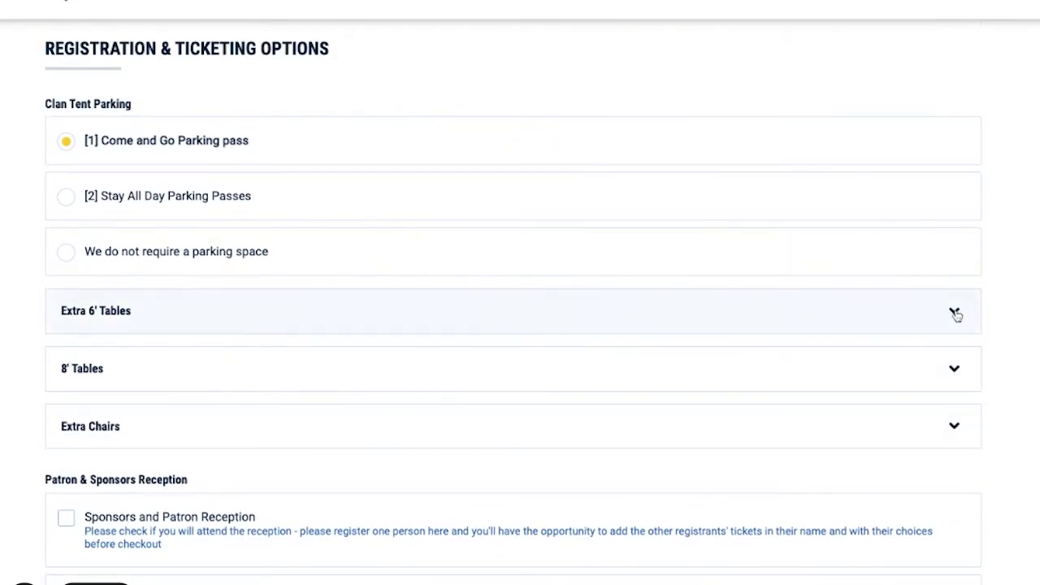
pyautogui.click(954, 312)
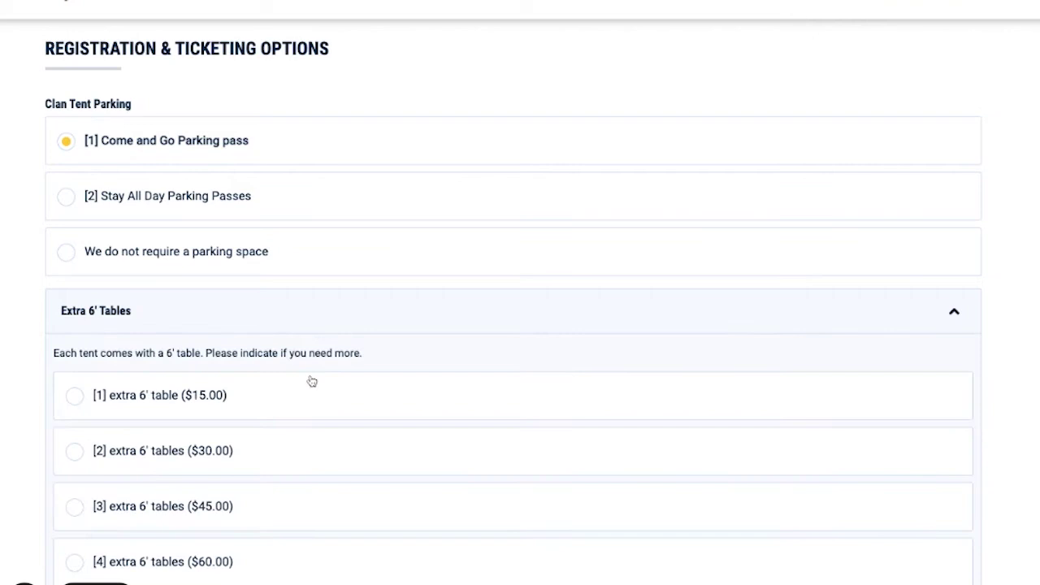
pyautogui.scroll(-1, 300, 390)
pyautogui.scroll(-1, 301, 390)
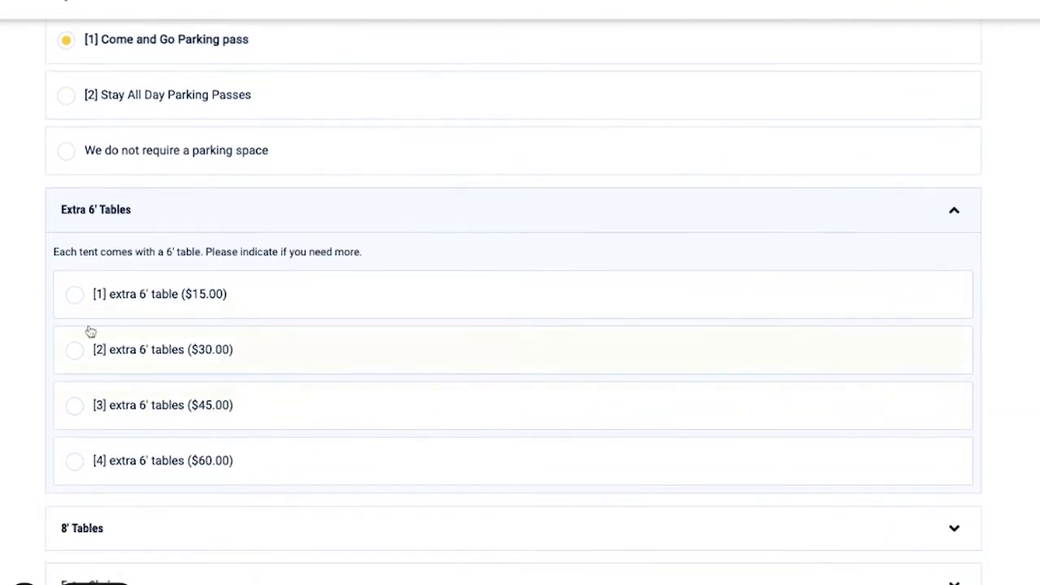
pyautogui.click(72, 302)
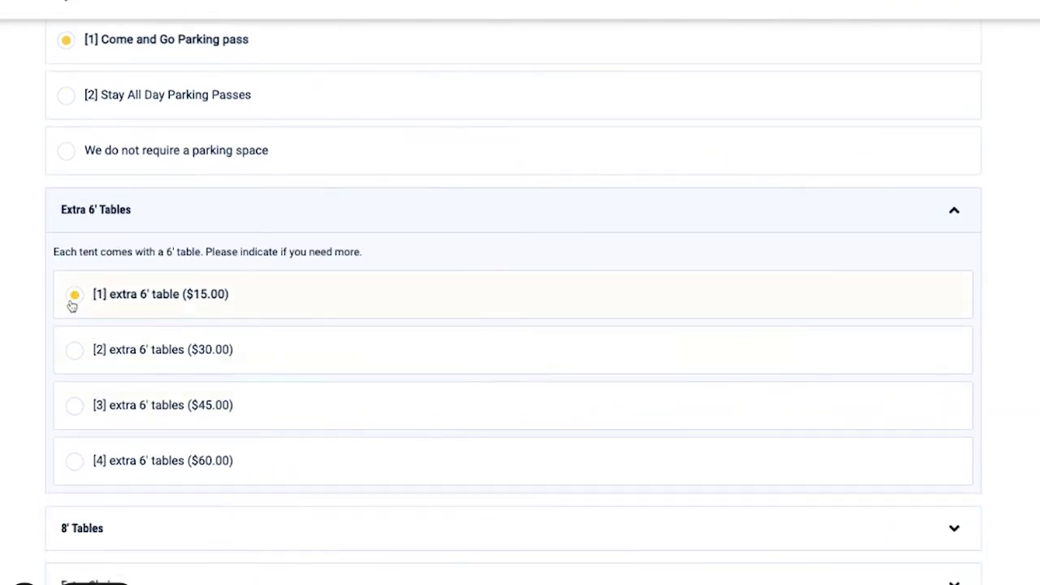
pyautogui.click(74, 356)
# Add two extra 8' tables
pyautogui.scroll(-1, 309, 380)
pyautogui.scroll(-5, 309, 379)
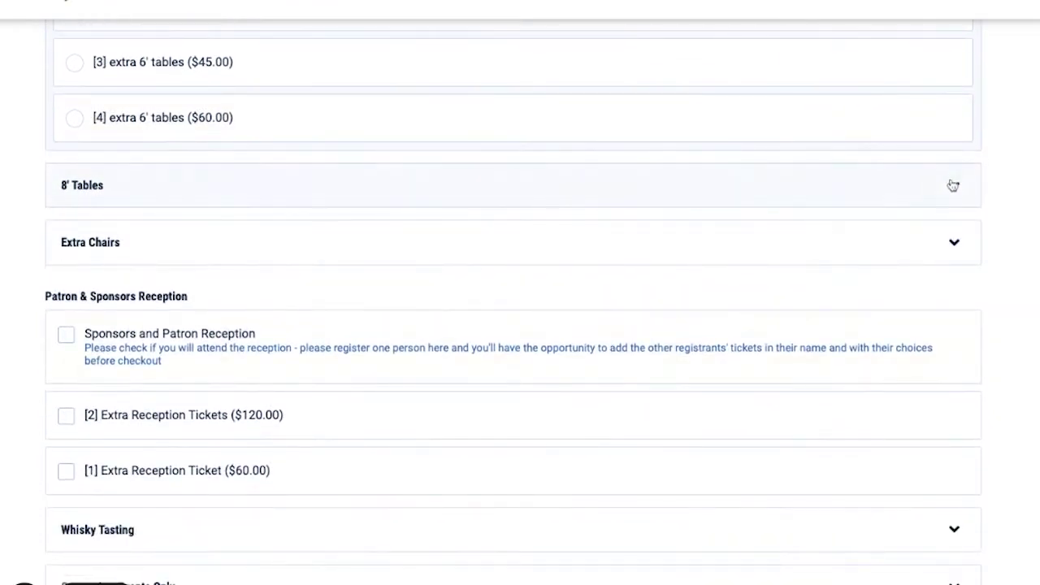
pyautogui.click(953, 184)
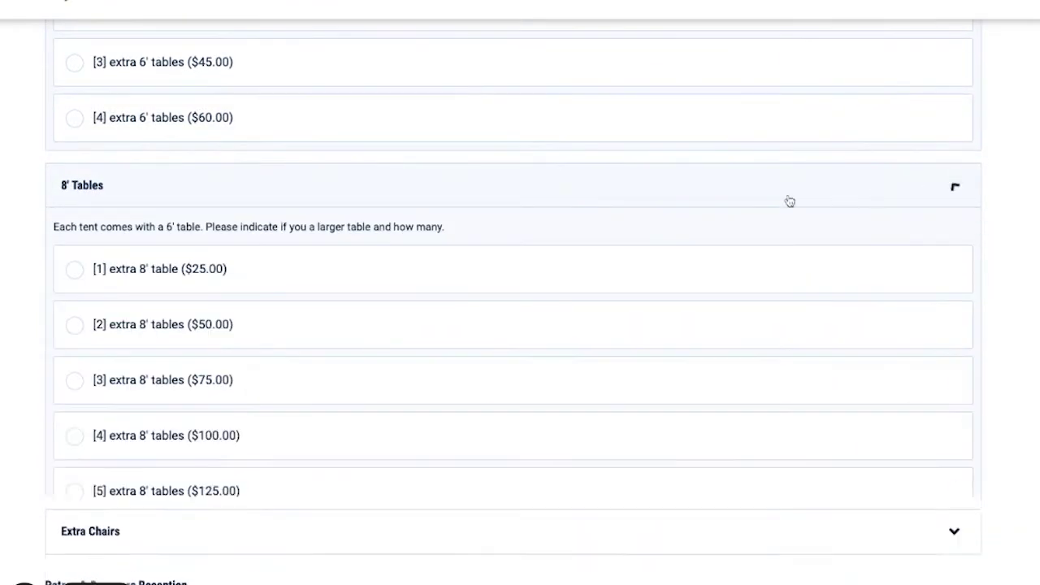
pyautogui.click(75, 277)
pyautogui.click(79, 335)
# Leave Extra Chairs with no selection
pyautogui.scroll(-1, 82, 342)
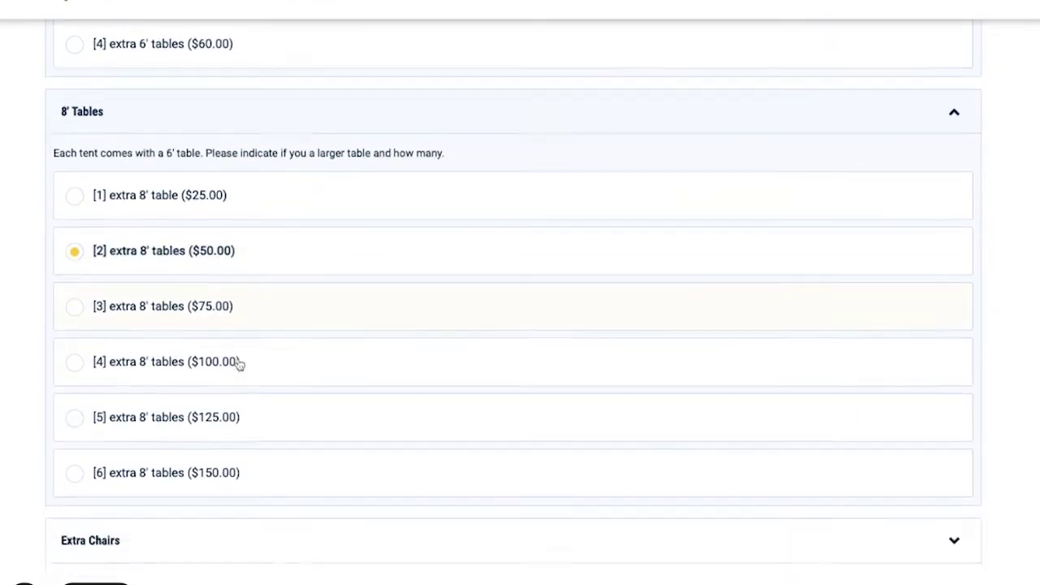
pyautogui.scroll(-3, 239, 365)
pyautogui.click(225, 332)
pyautogui.scroll(-3, 225, 332)
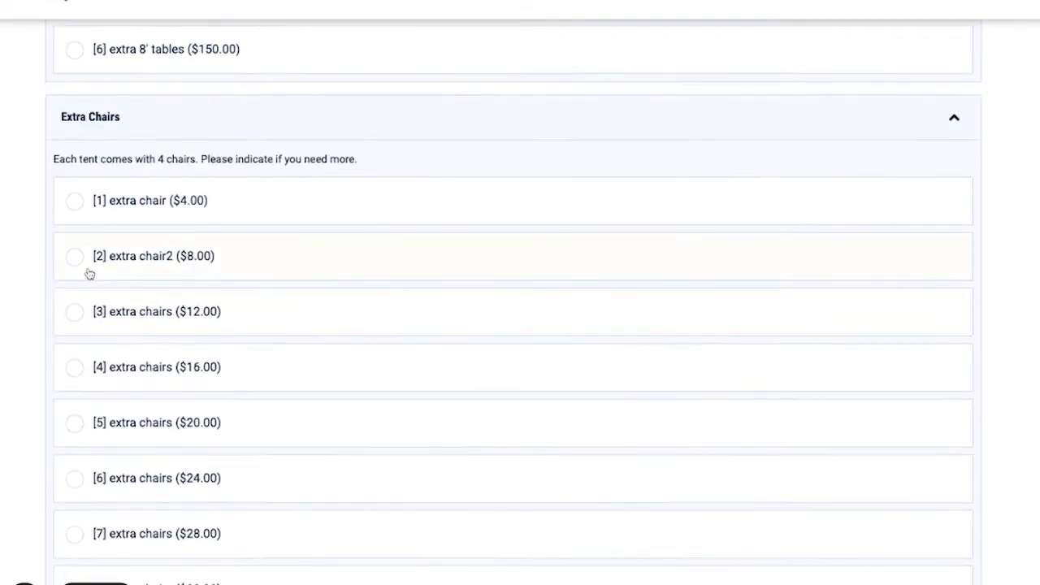
pyautogui.click(74, 270)
pyautogui.click(76, 318)
pyautogui.click(526, 373)
# Check Sponsors and Patron Reception plus one $60 Extra Reception Ticket, bringing the total to $465.00
pyautogui.scroll(-4, 216, 375)
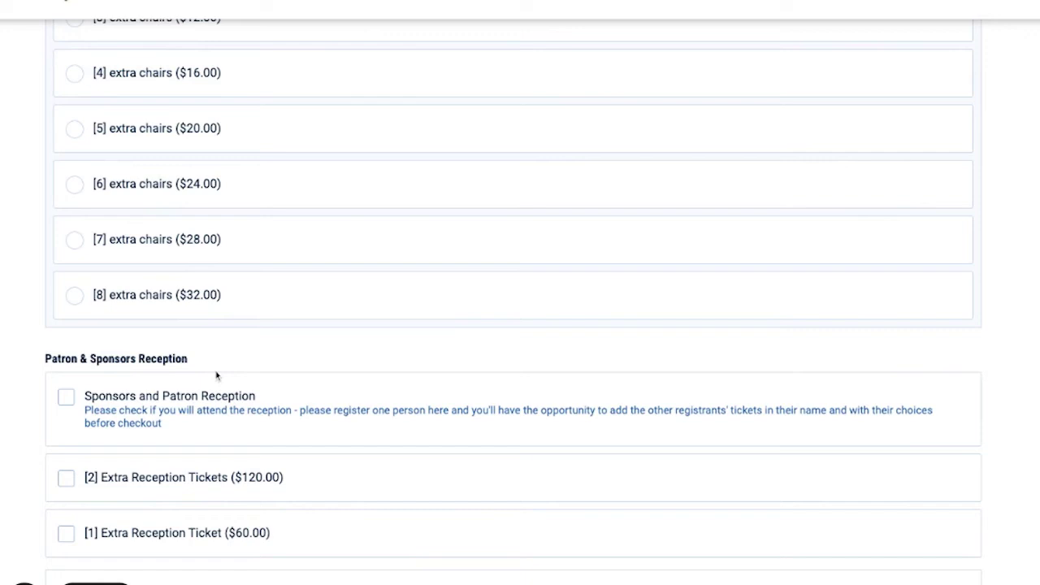
pyautogui.click(66, 401)
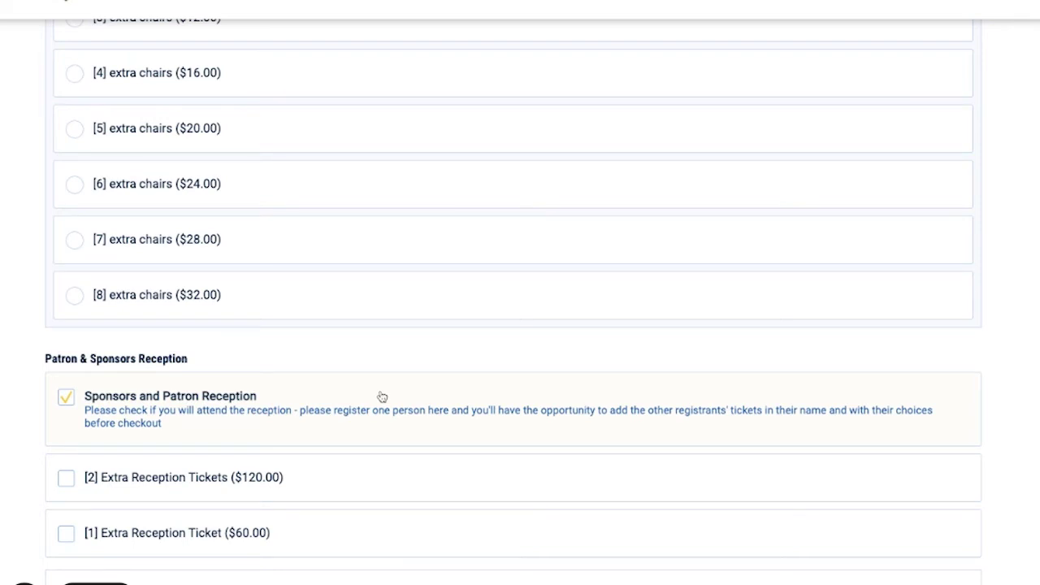
pyautogui.scroll(-3, 382, 397)
pyautogui.click(67, 314)
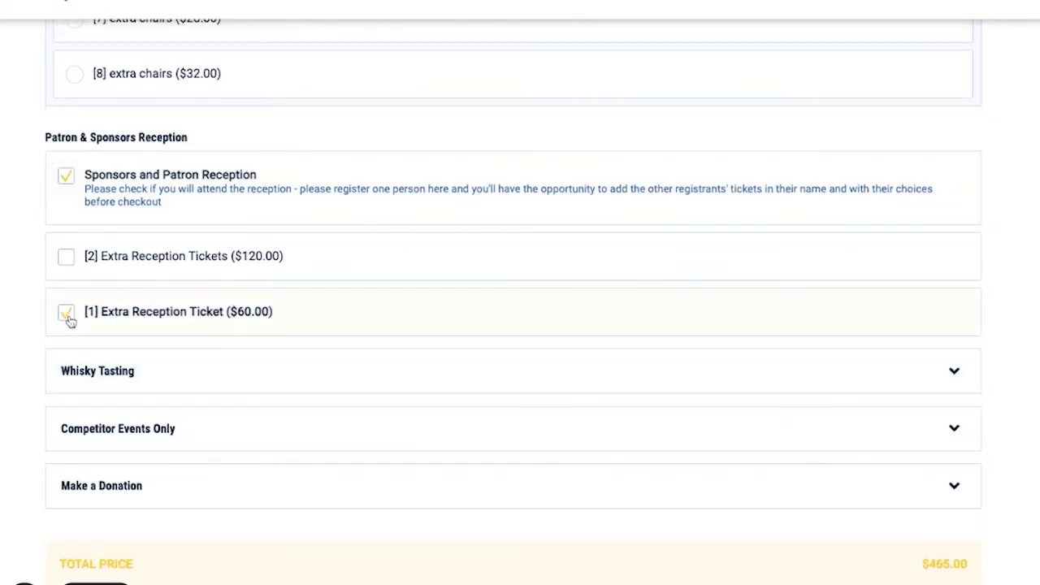
pyautogui.scroll(-2, 446, 341)
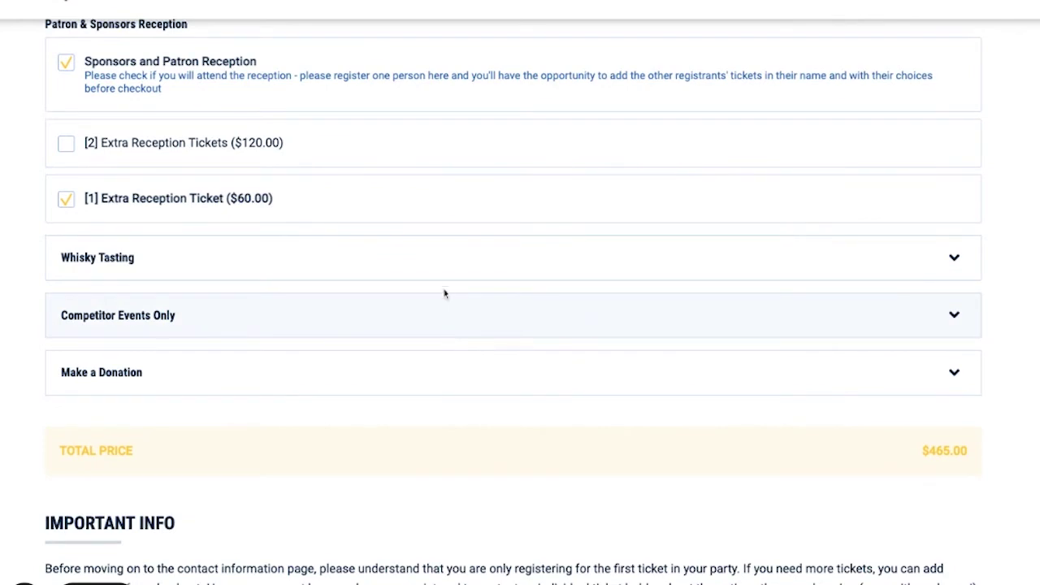
# Look over Whisky Tasting, Competitor Events Only and Make a Donation without adding anything
pyautogui.click(631, 271)
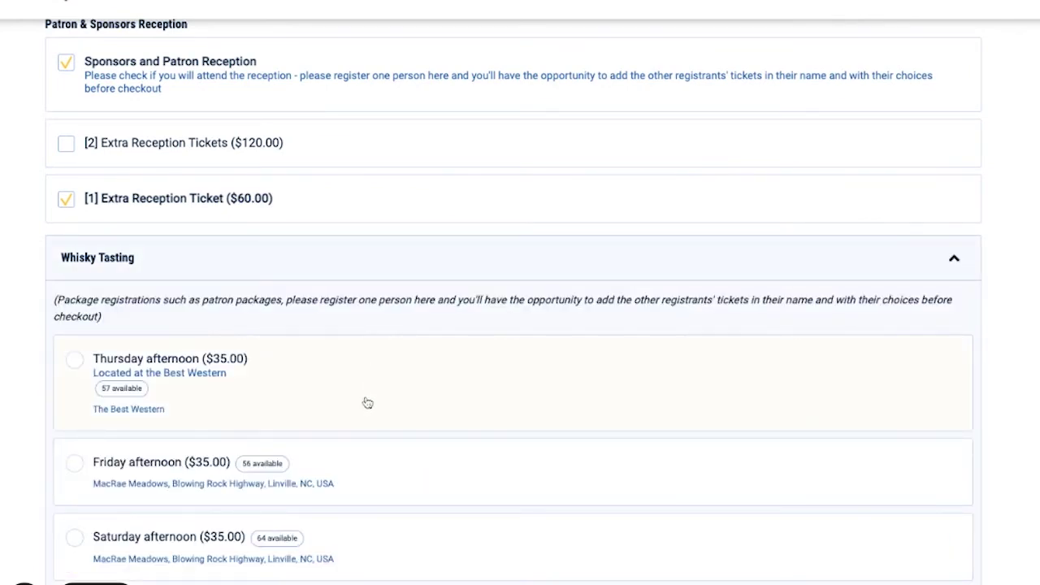
pyautogui.scroll(-3, 357, 538)
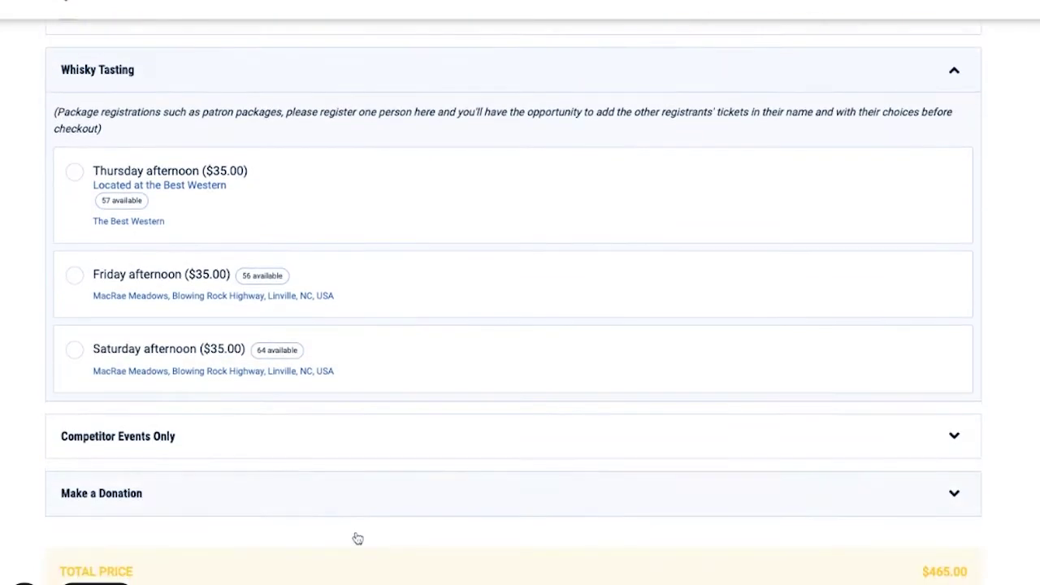
pyautogui.click(220, 445)
pyautogui.scroll(-4, 420, 477)
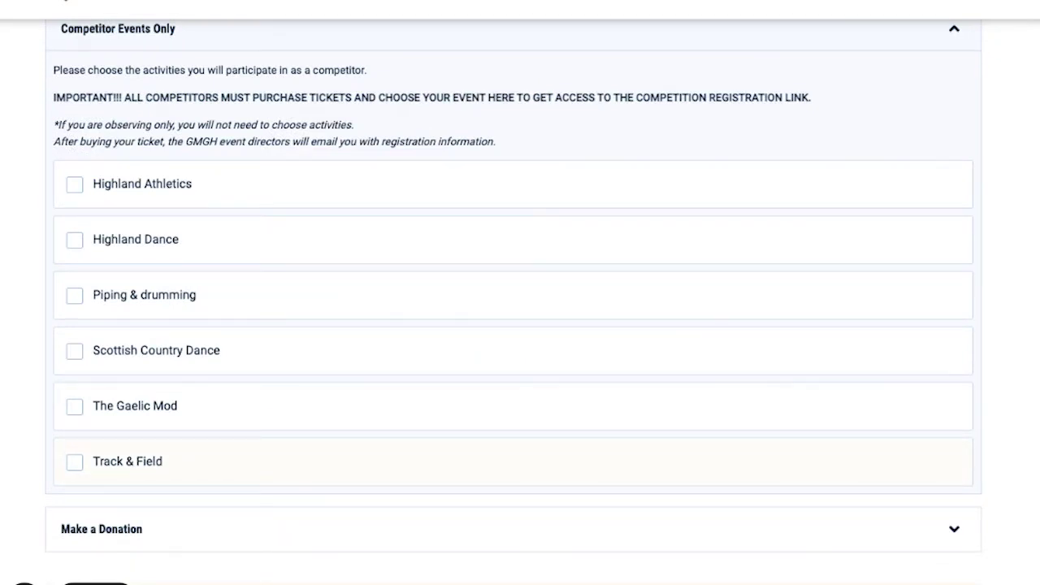
pyautogui.scroll(-1, 520, 325)
pyautogui.click(101, 472)
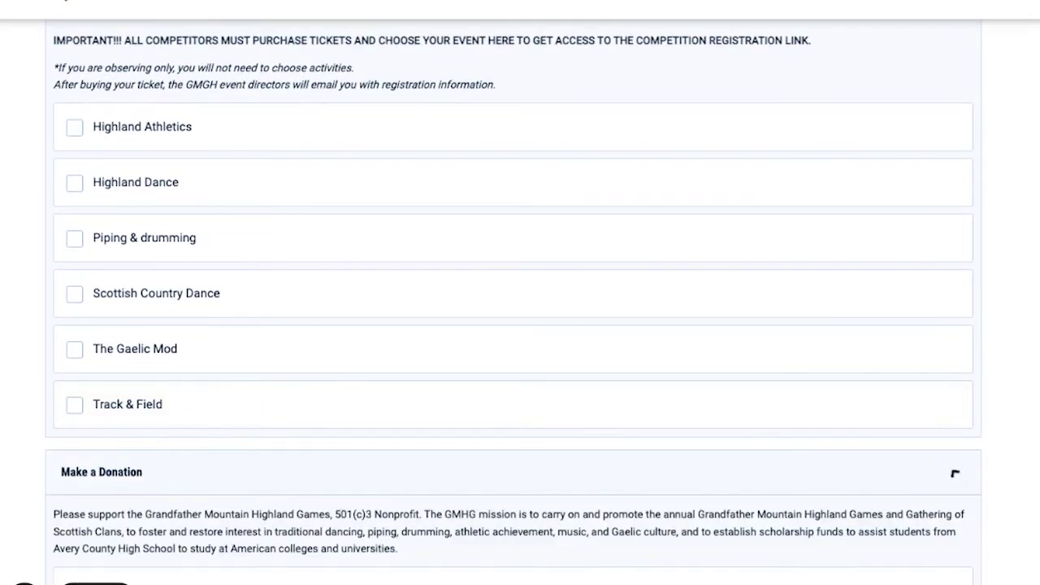
pyautogui.scroll(-3, 521, 325)
pyautogui.scroll(-2, 521, 325)
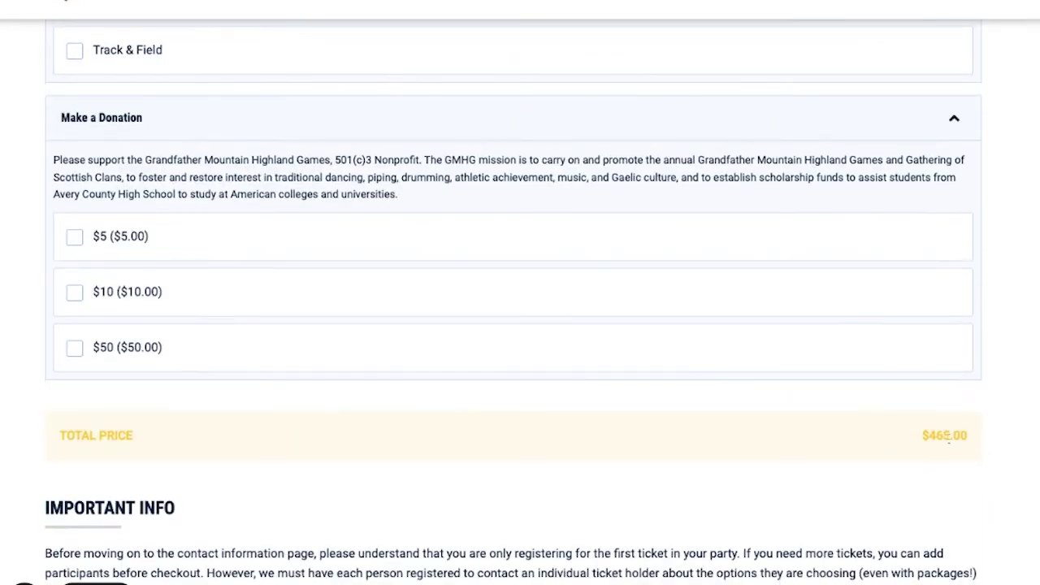
pyautogui.scroll(-3, 910, 439)
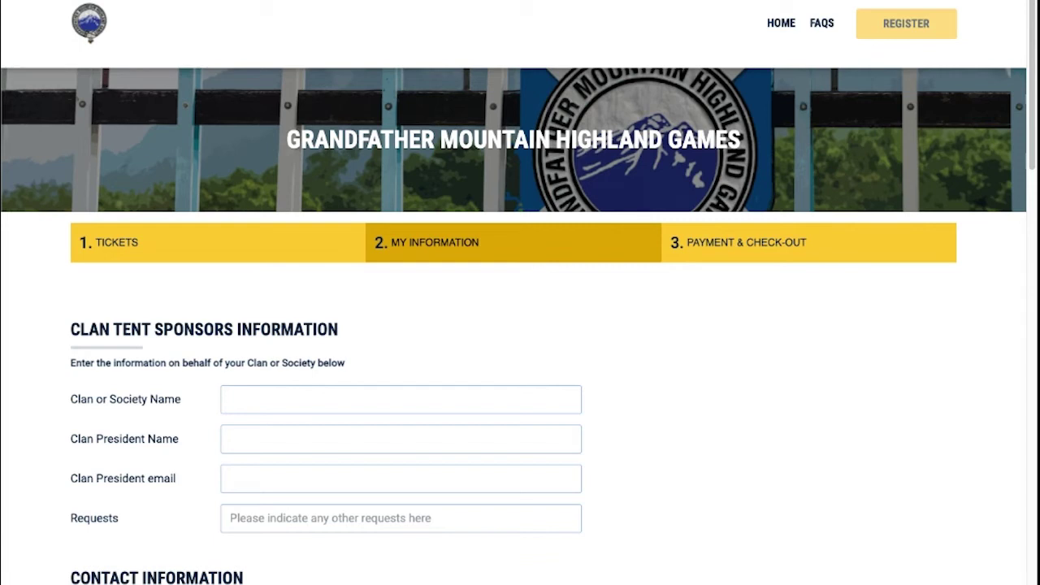
# Scroll through the Clan Tent Sponsors Information form toward the $481 registration summary
pyautogui.scroll(-5, 594, 507)
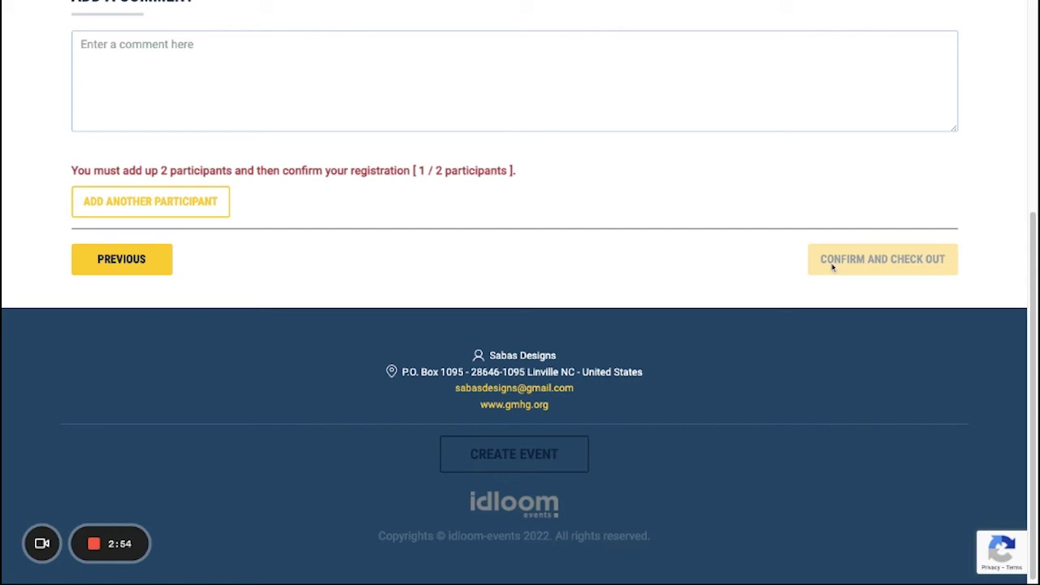
# Add a second participant from the registration summary page
pyautogui.scroll(1, 832, 267)
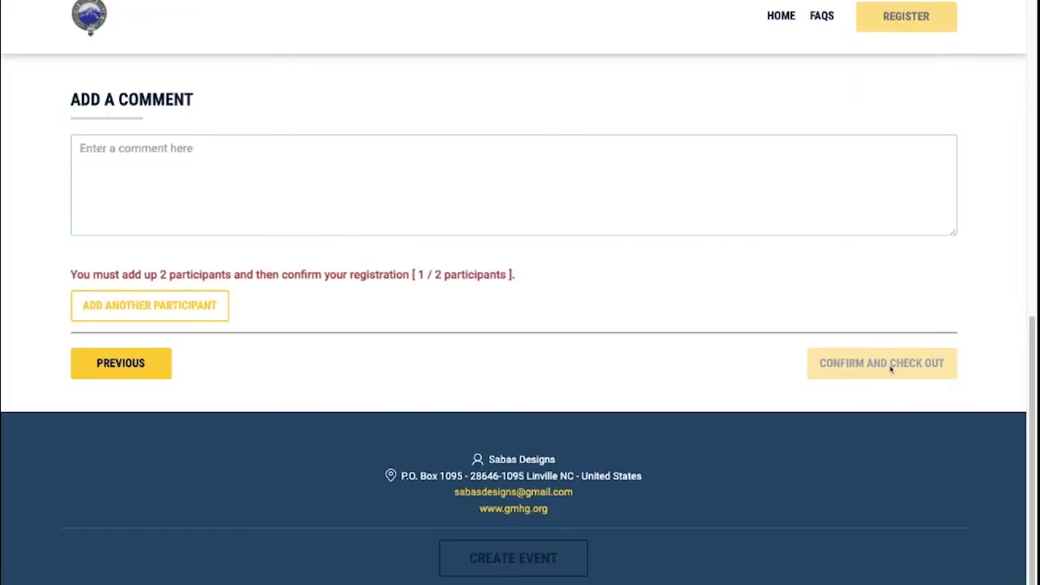
pyautogui.click(147, 320)
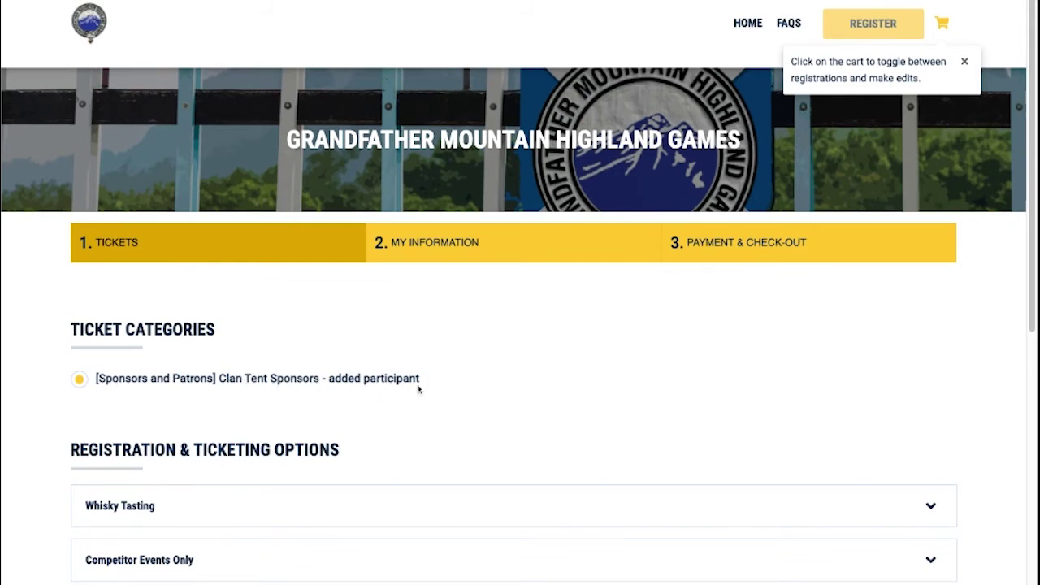
# Give the second participant the Friday afternoon whisky tasting
pyautogui.scroll(-2, 418, 387)
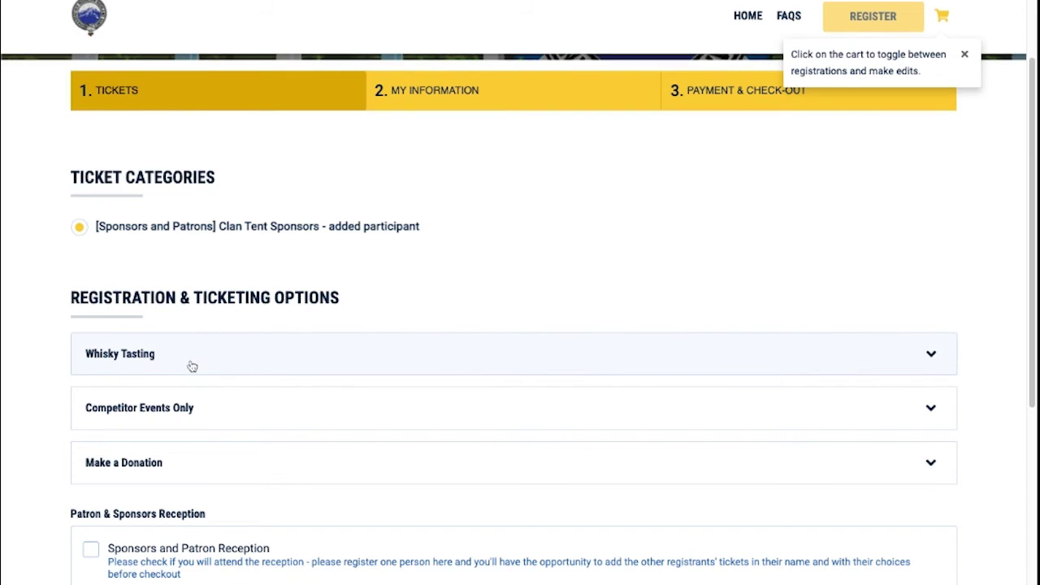
pyautogui.click(192, 367)
pyautogui.click(98, 451)
pyautogui.scroll(-2, 452, 439)
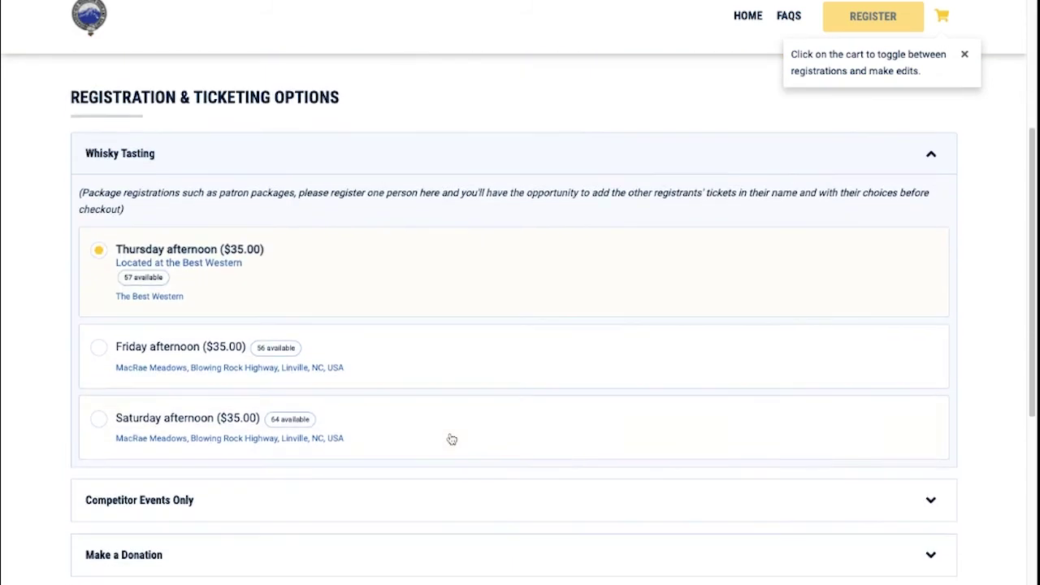
pyautogui.click(104, 356)
# Sign the second participant up for Piping & drumming under Competitor Events
pyautogui.scroll(-2, 374, 450)
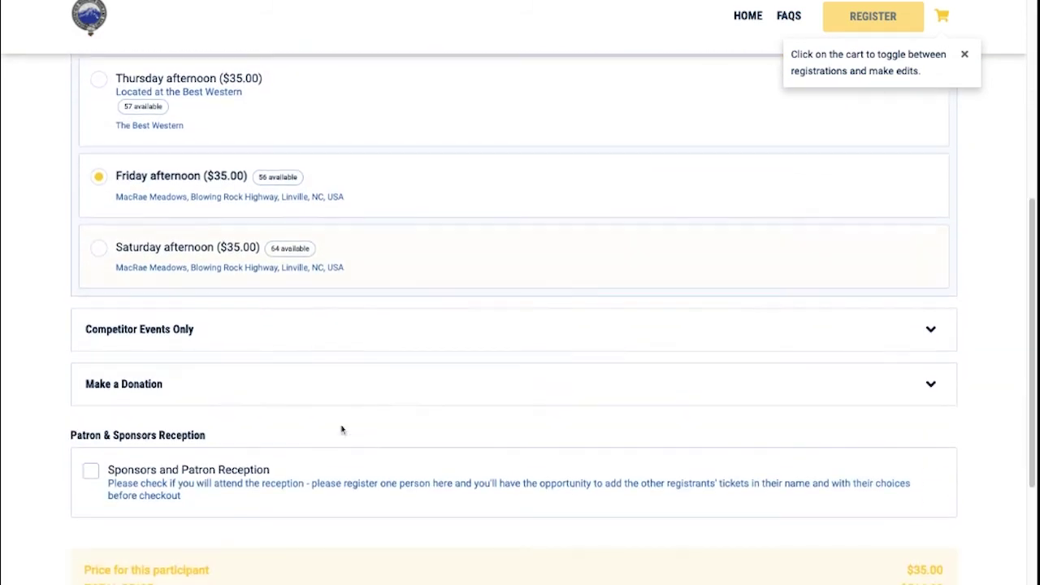
pyautogui.click(209, 331)
pyautogui.scroll(-1, 218, 434)
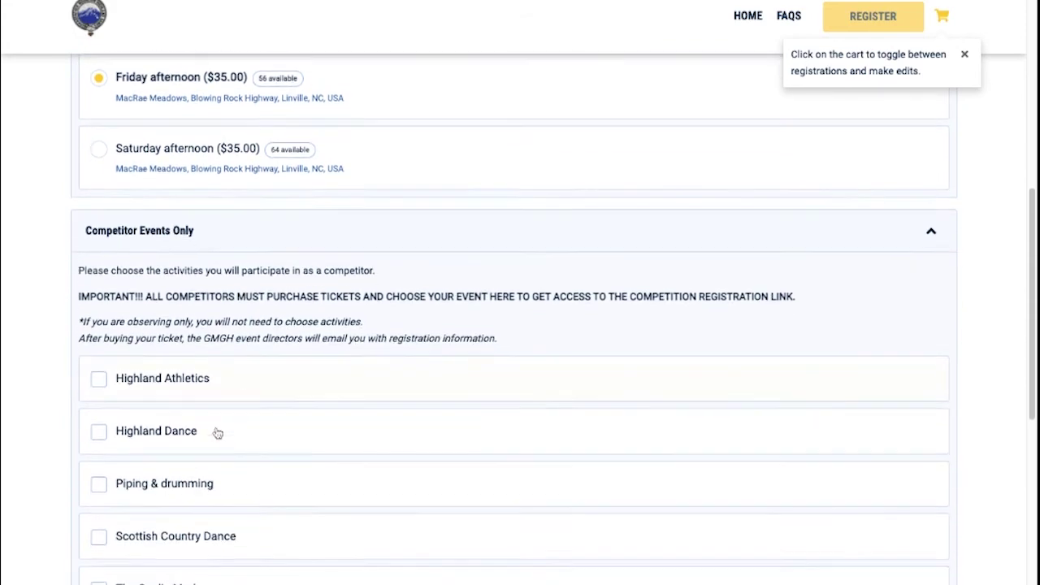
pyautogui.click(98, 484)
# Add the Sponsors and Patron Reception for the second participant, bringing the total to $516
pyautogui.scroll(-3, 548, 467)
pyautogui.click(234, 463)
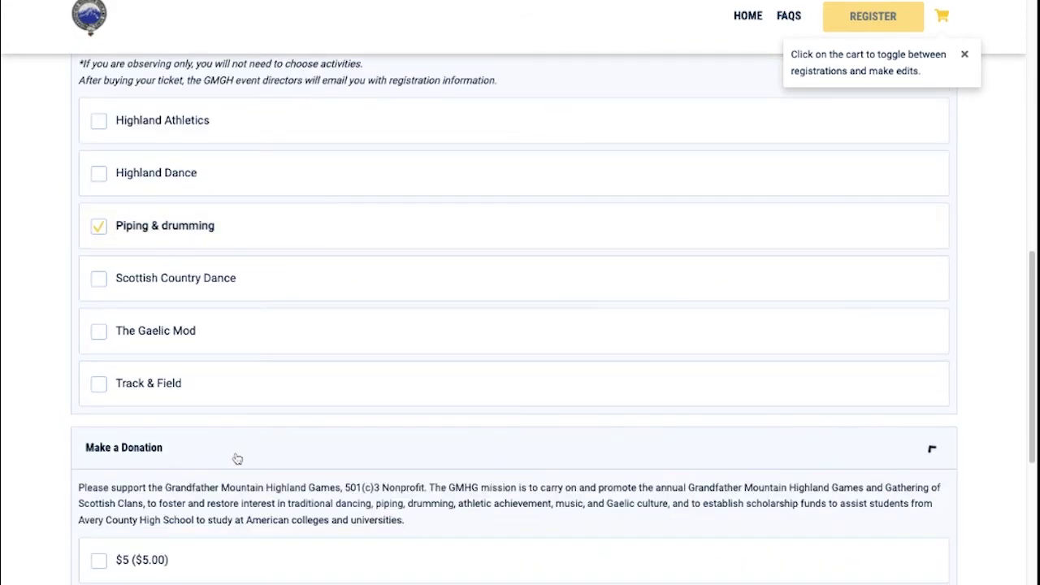
pyautogui.scroll(-3, 236, 459)
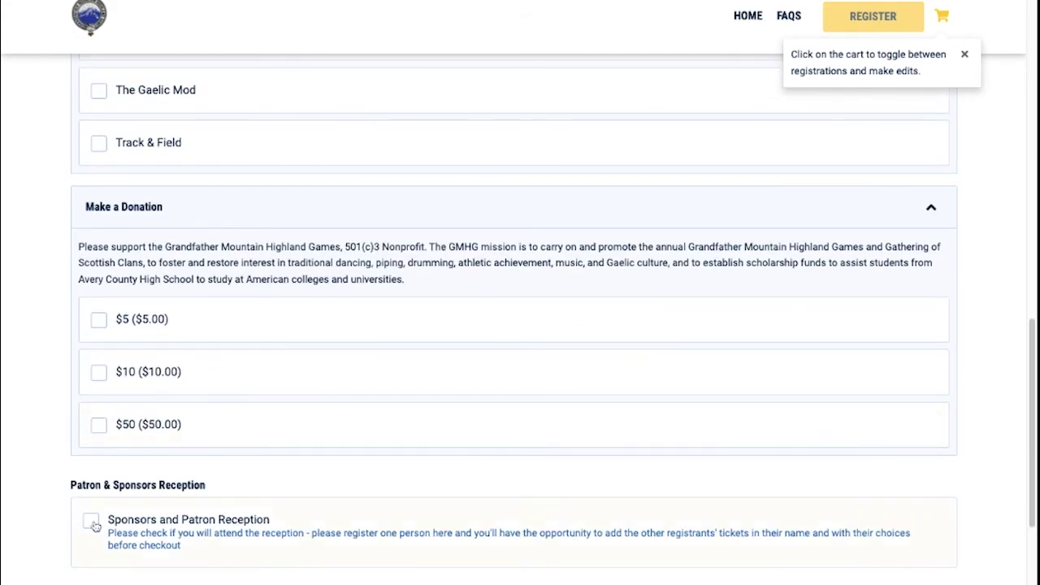
pyautogui.scroll(-3, 406, 457)
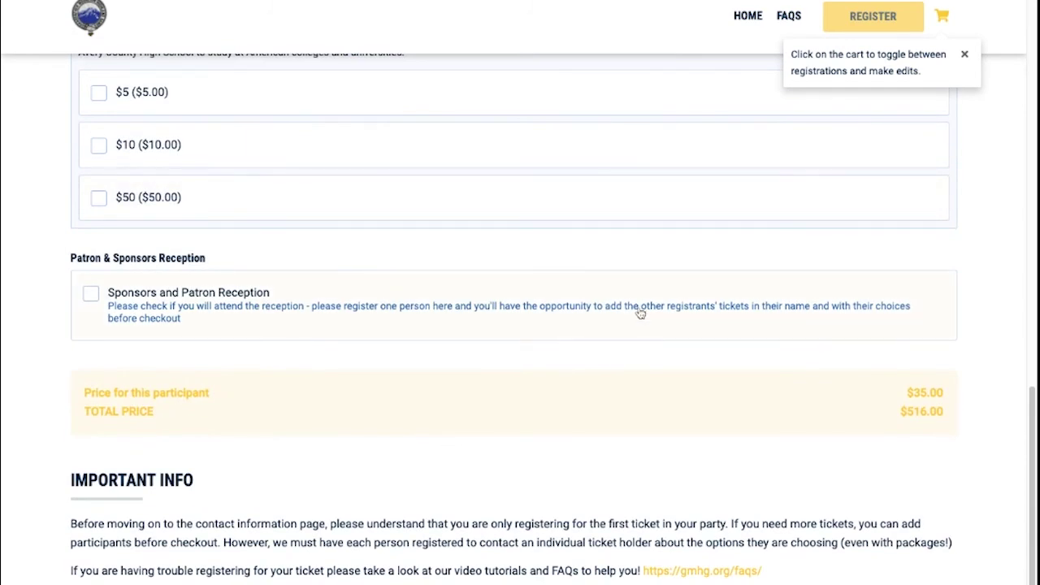
pyautogui.click(92, 297)
pyautogui.scroll(-1, 96, 198)
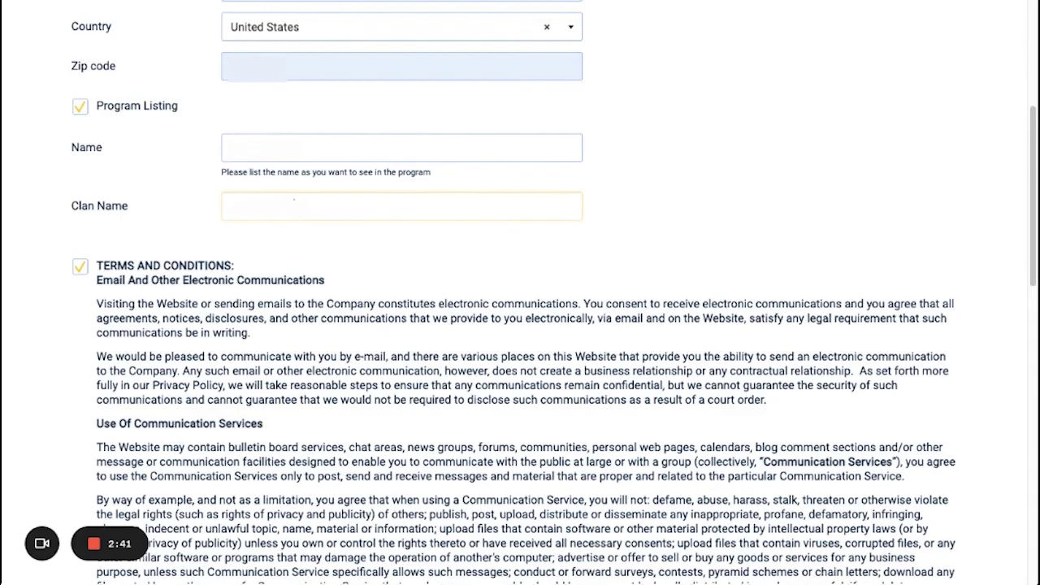
# Scroll down the payment and check-out summary to the added participant's Friday whisky tasting
pyautogui.scroll(-10, 393, 442)
pyautogui.scroll(-5, 429, 443)
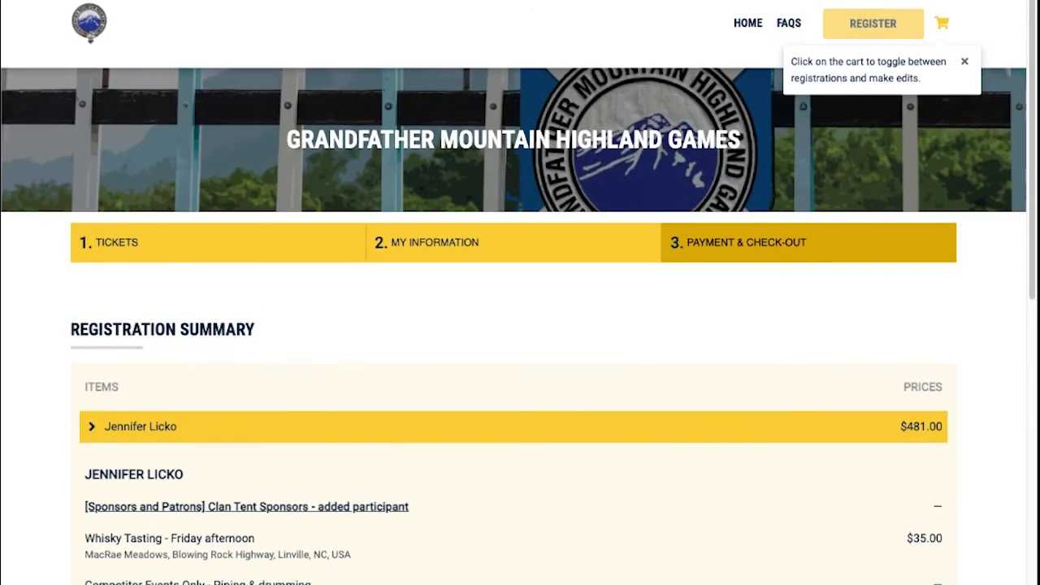
# Expand the first participant's row to list their sponsor items
pyautogui.scroll(-2, 678, 355)
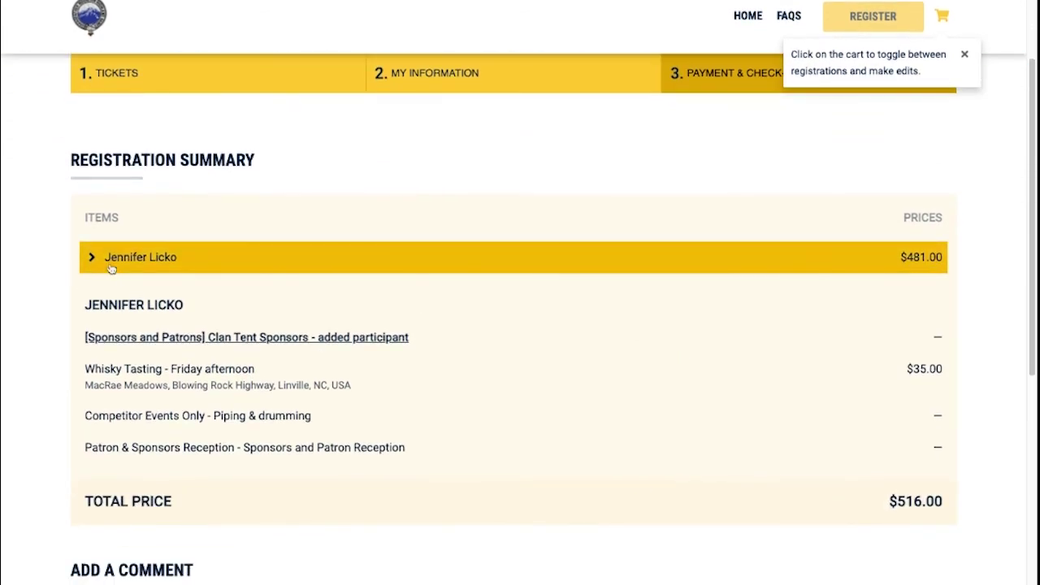
pyautogui.click(112, 268)
pyautogui.scroll(-2, 634, 371)
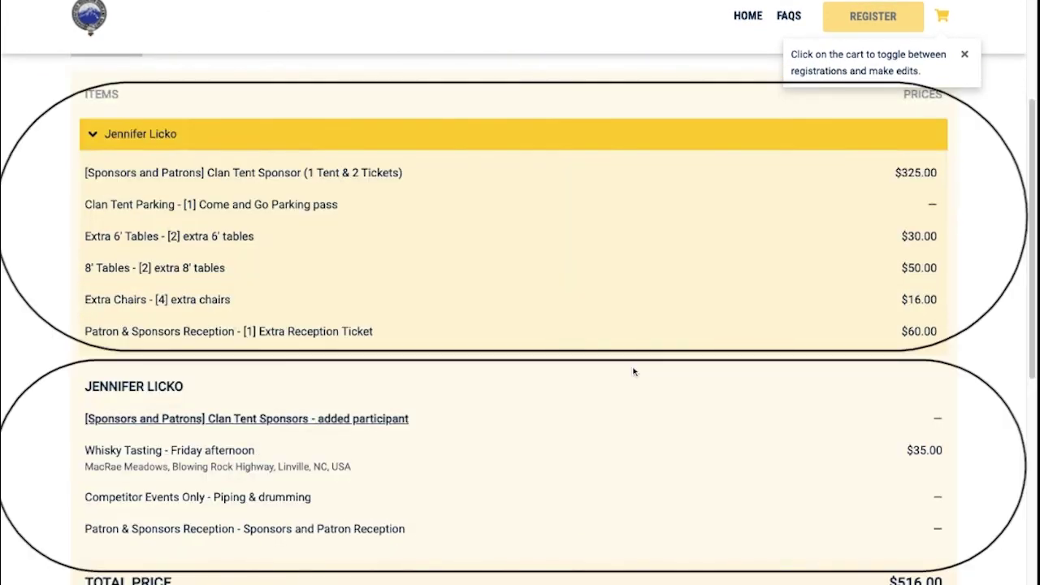
# Choose the other, mail-in payment method instead of credit card, keeping the $516 total
pyautogui.scroll(-2, 634, 371)
pyautogui.scroll(-2, 592, 398)
pyautogui.scroll(-4, 593, 398)
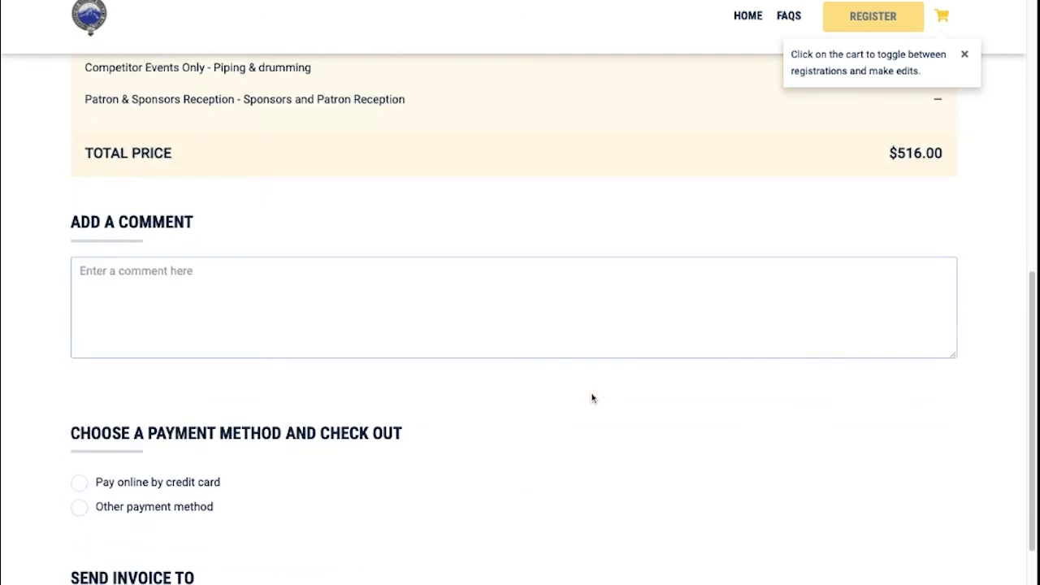
pyautogui.click(82, 490)
pyautogui.scroll(-3, 613, 406)
pyautogui.click(82, 348)
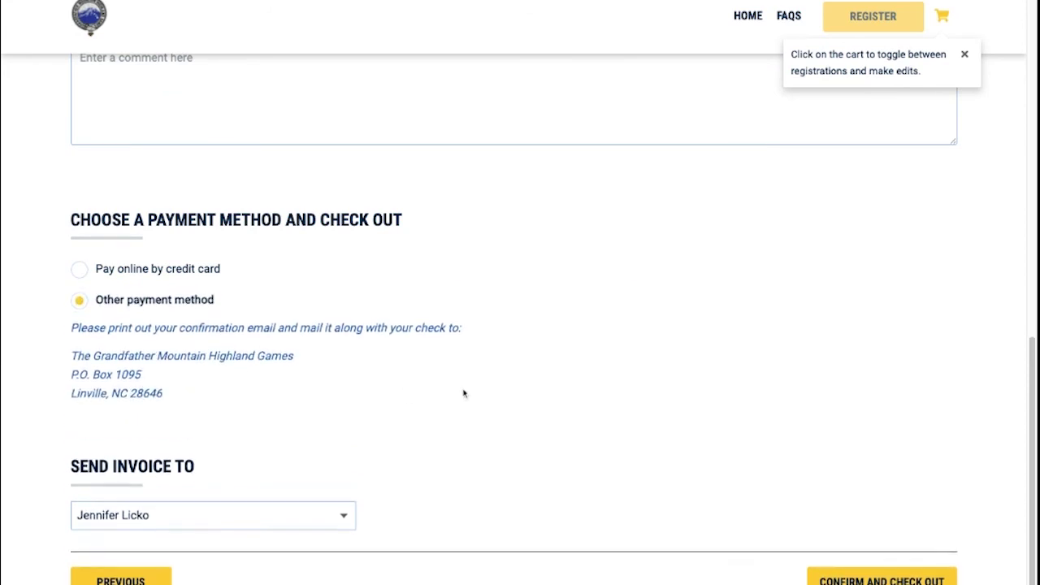
pyautogui.scroll(-2, 464, 394)
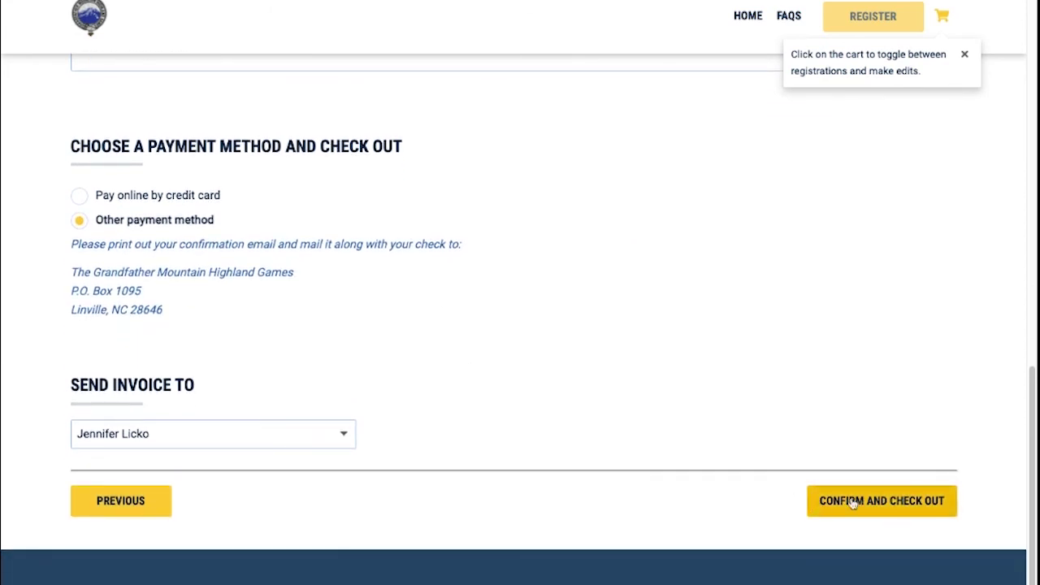